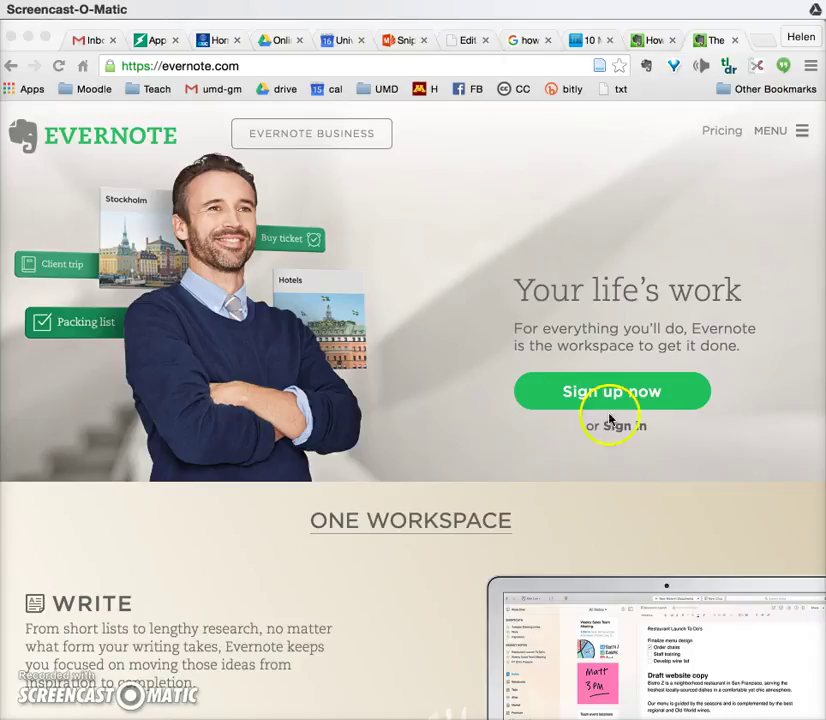
- Sign in to Evernote Web from the browser to show the notes list and latest note
click(594, 474)
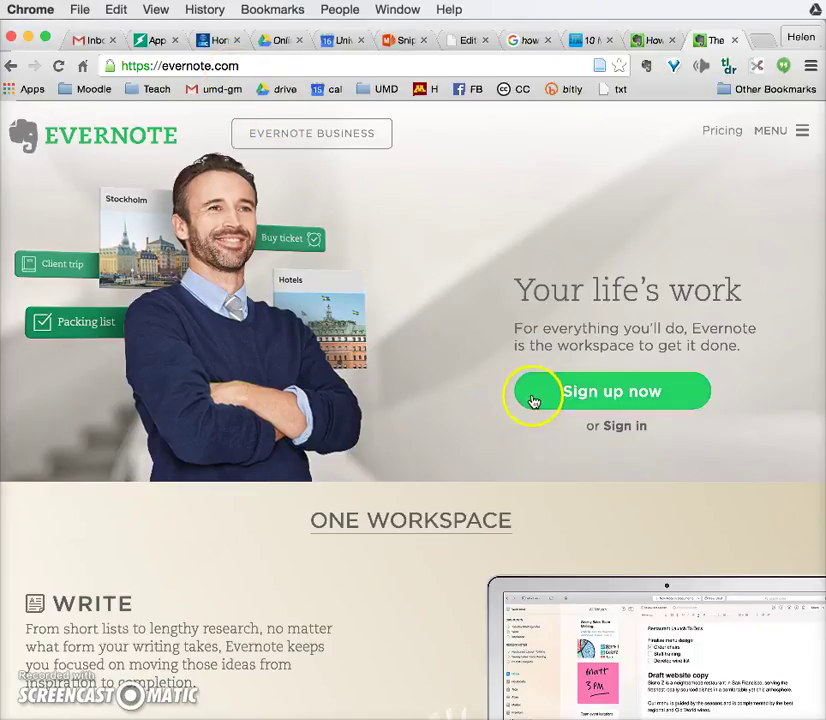
click(627, 436)
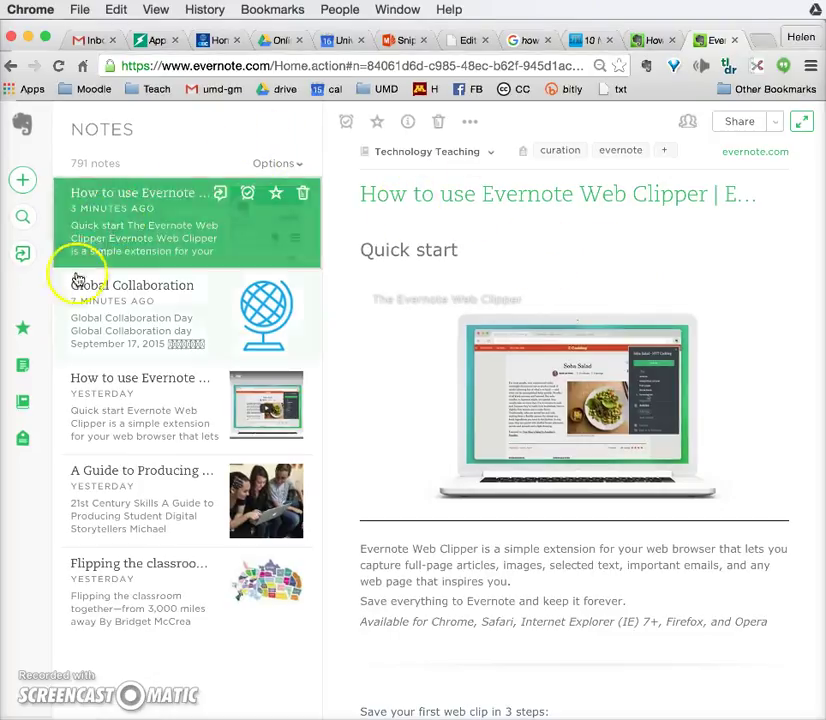
- Show the notebooks list with its note counts from the left sidebar
click(24, 402)
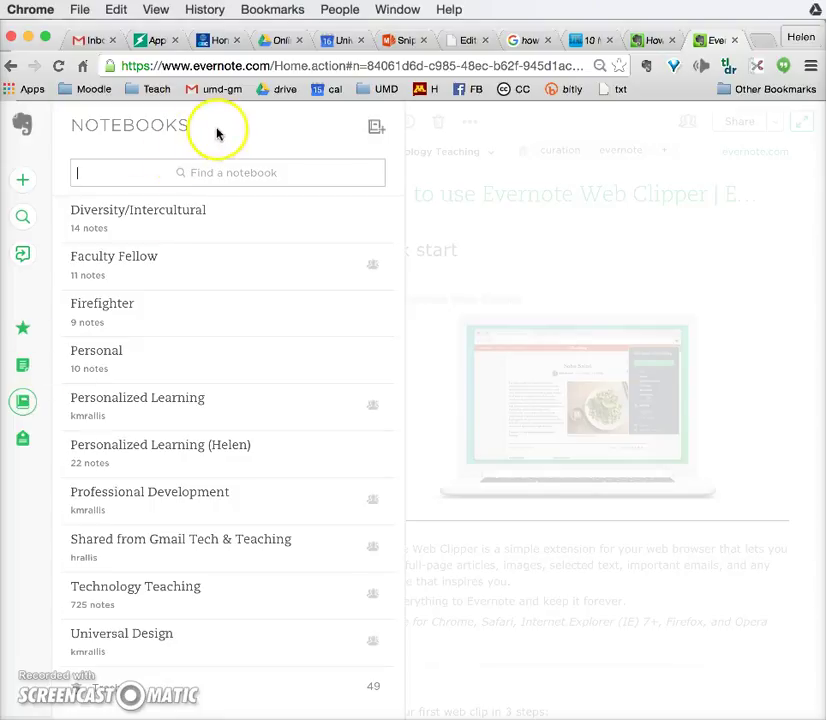
- Create a notebook titled 'Technology Teaching Class'
click(378, 133)
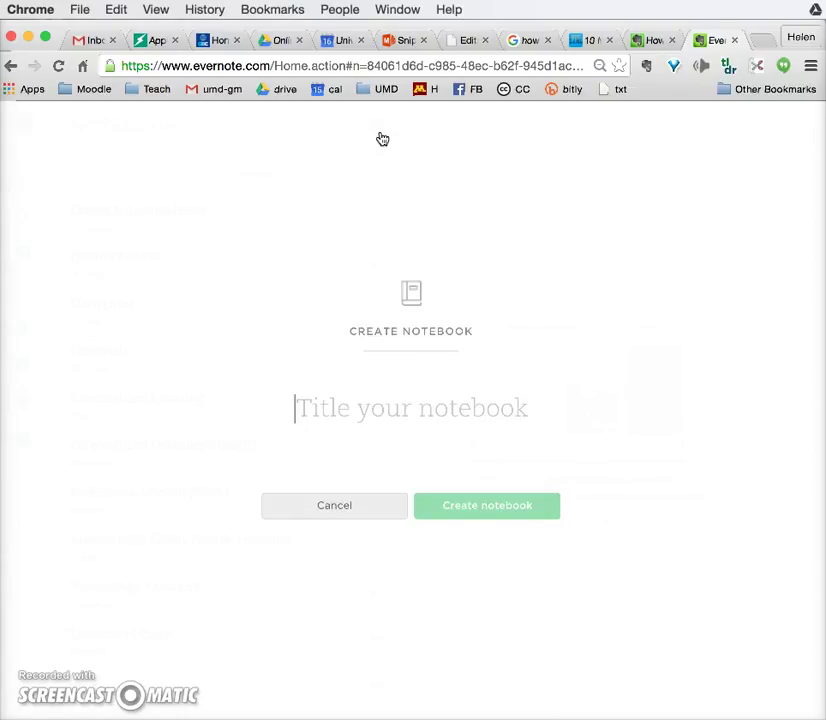
text(Techn)
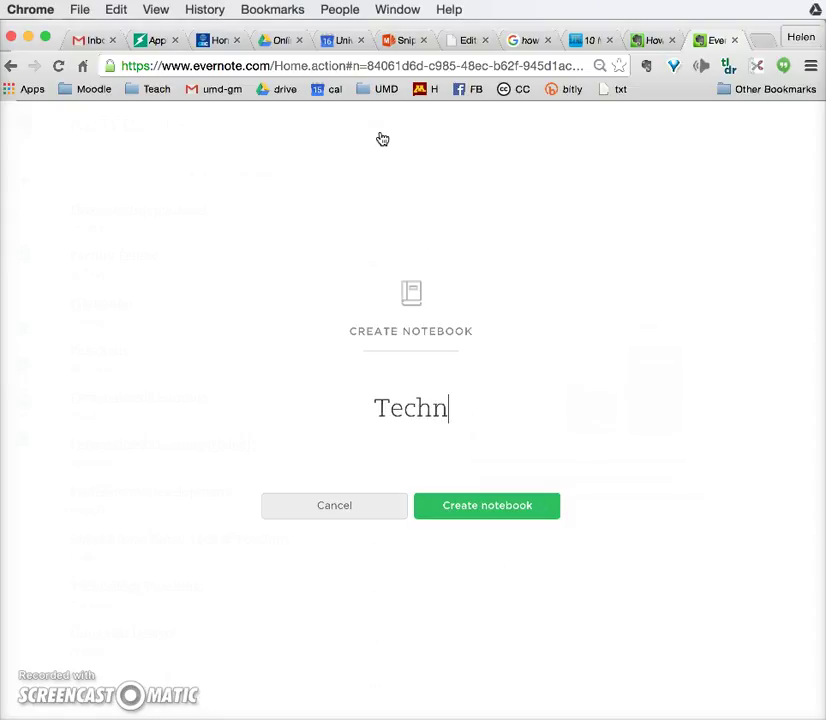
text(ology T)
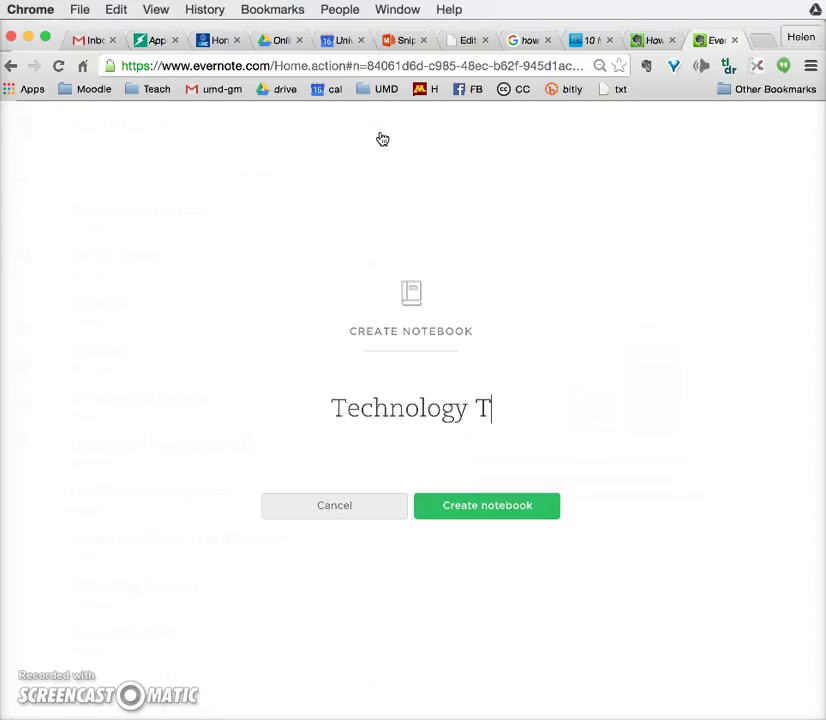
text(eaching Class)
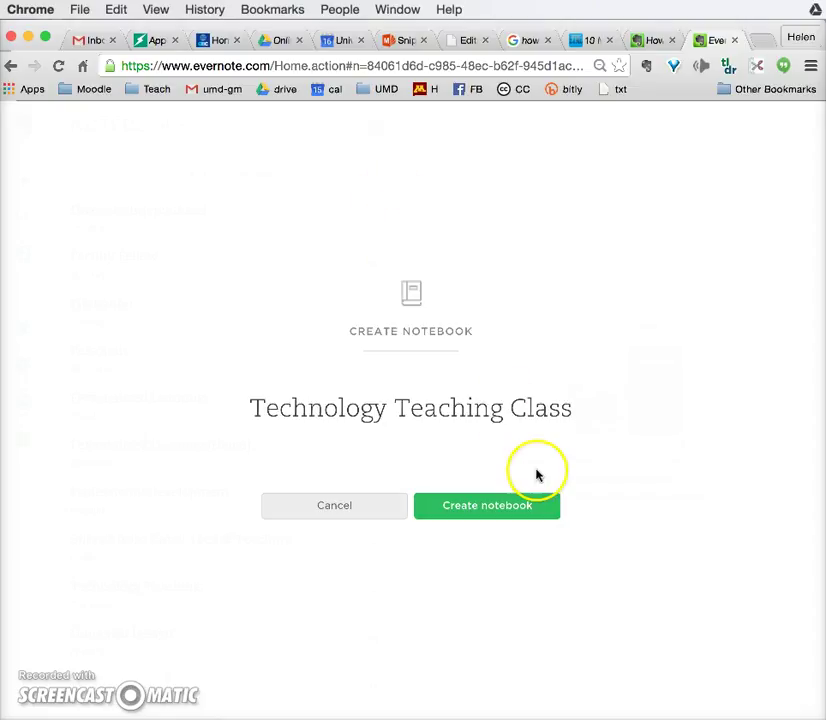
click(514, 514)
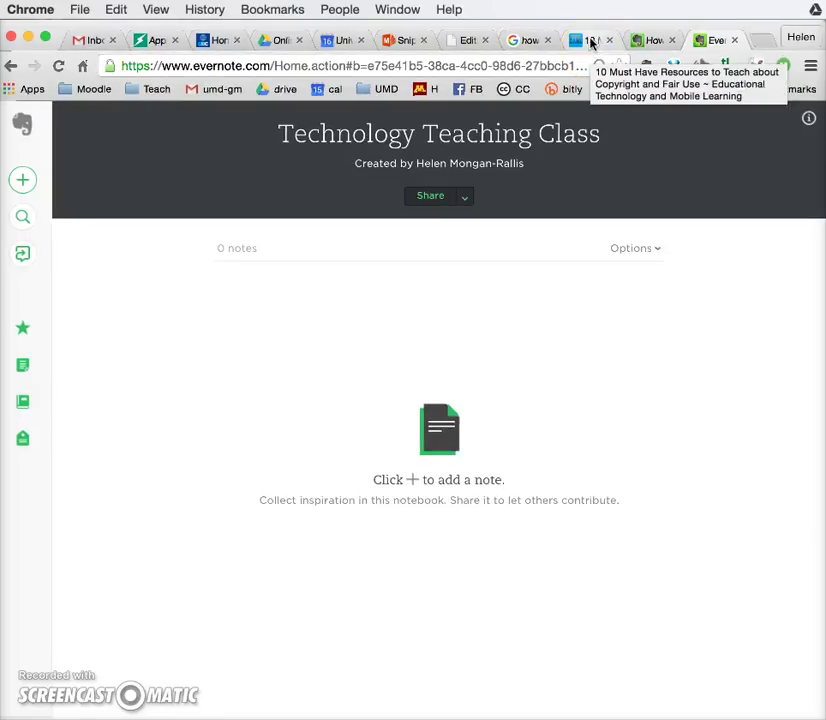
- Switch to the '10 Must Have Resources to Teach About Copyright and Fair Use' article tab
click(590, 40)
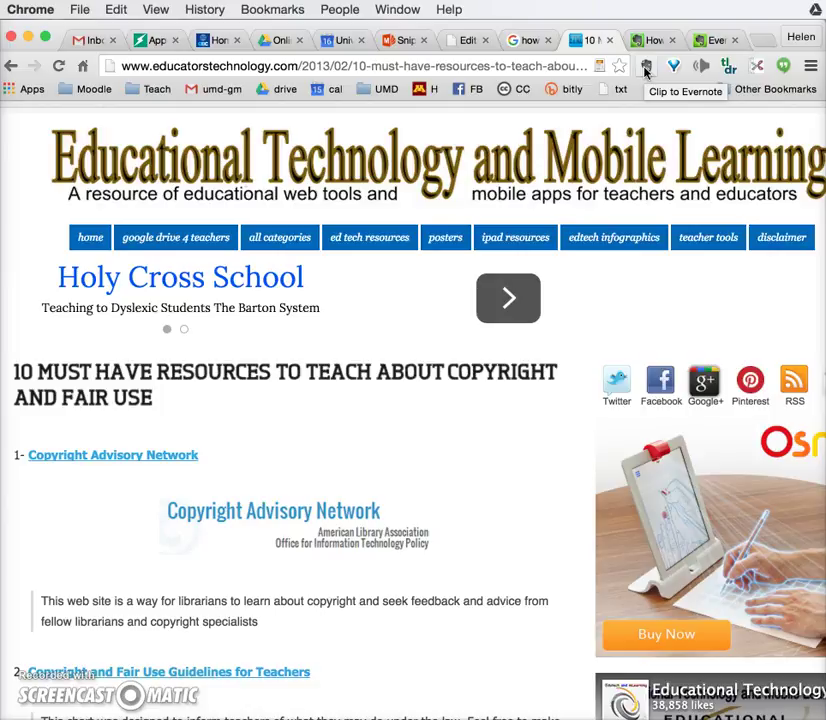
- Set the Web Clipper to clip this page as an Article into Technology Teaching Class
click(645, 69)
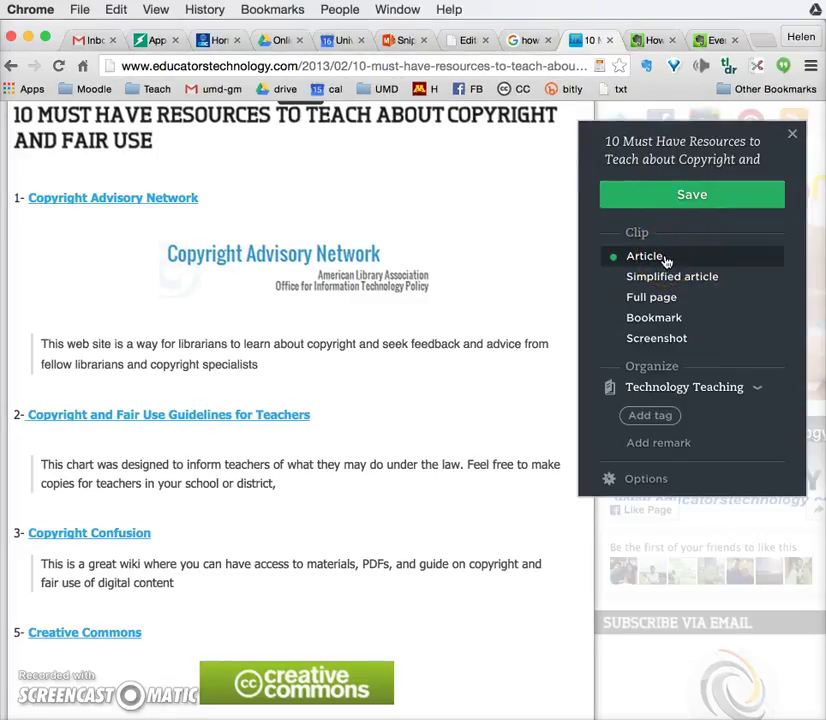
click(670, 279)
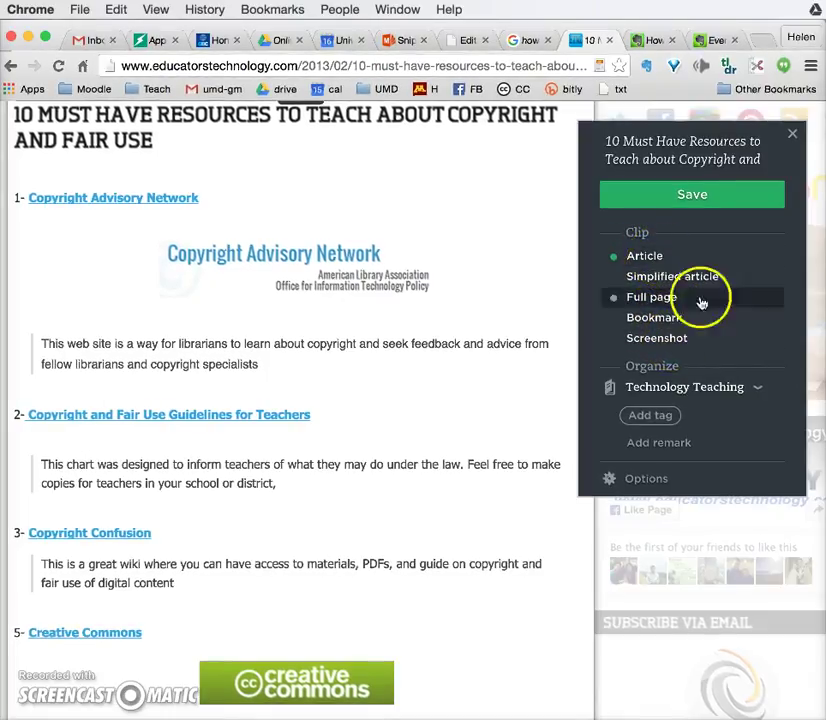
click(757, 390)
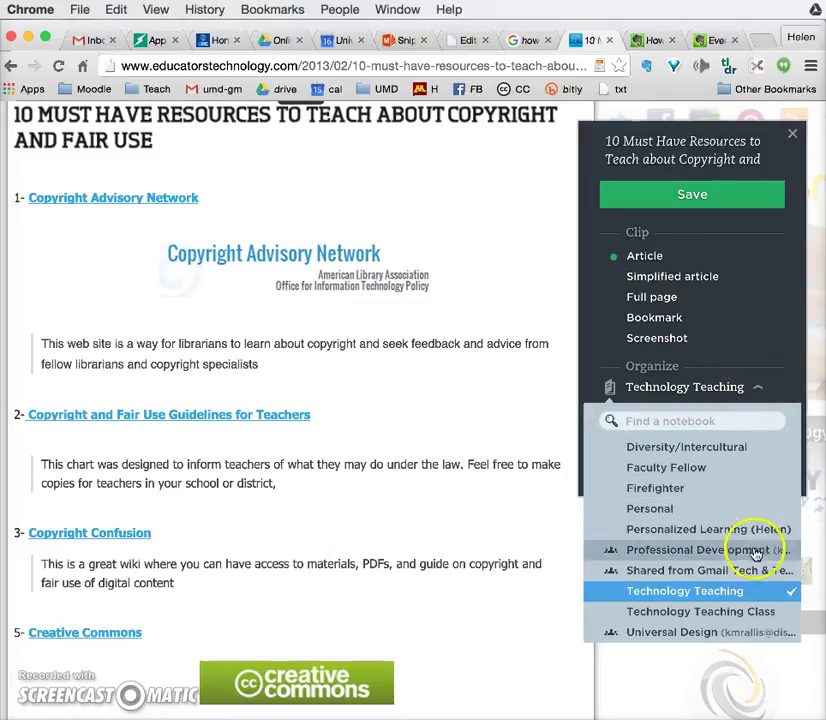
click(757, 611)
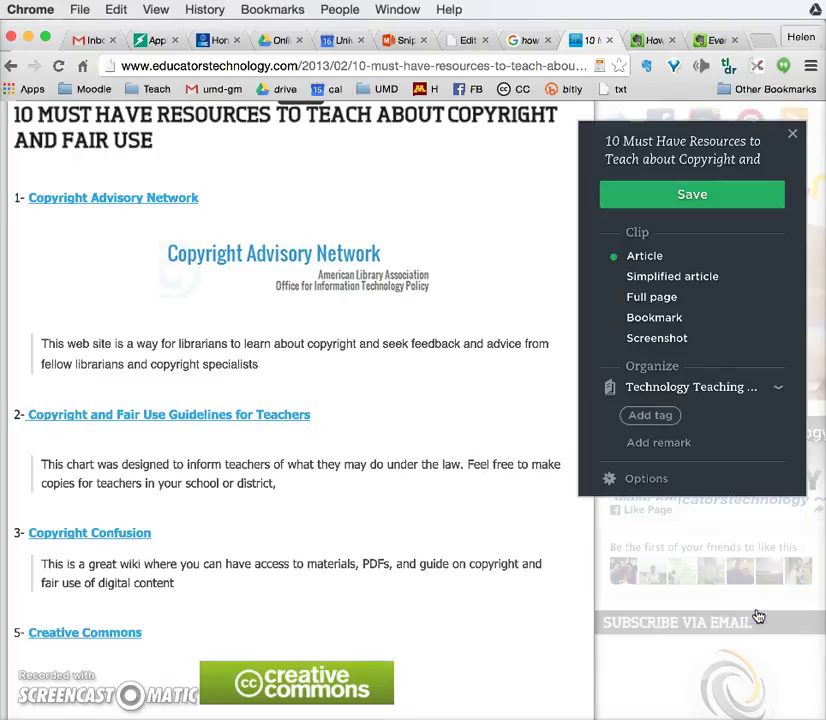
click(645, 424)
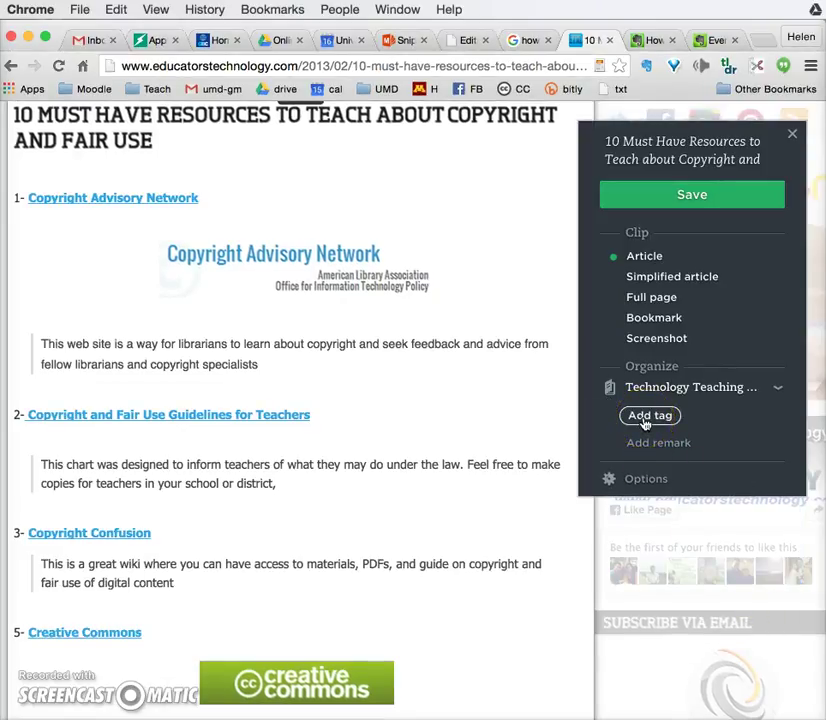
- Add the tags copyright, Fair Use and creative commons to the clip from suggestions
click(645, 420)
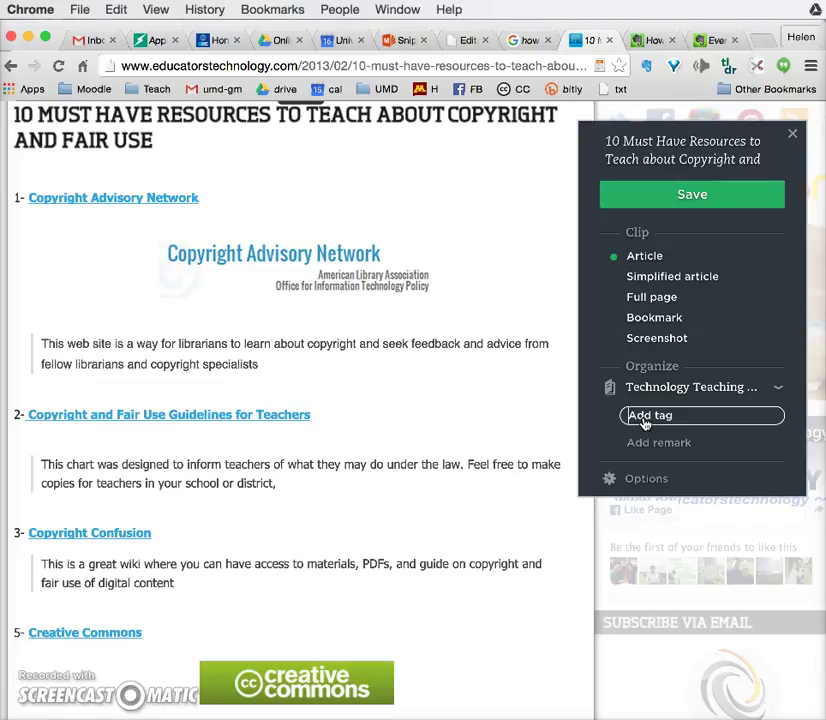
text(copy)
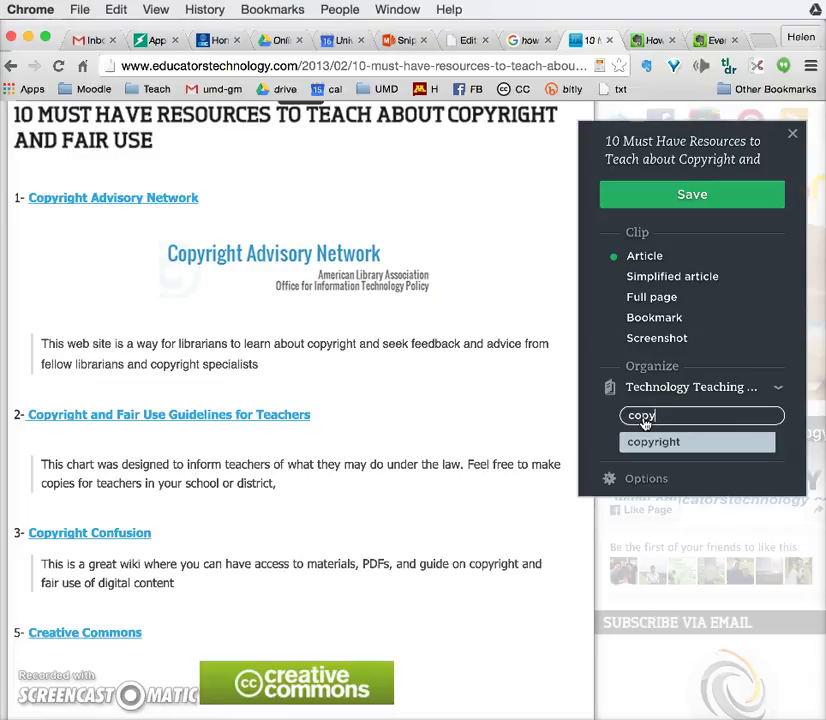
click(655, 452)
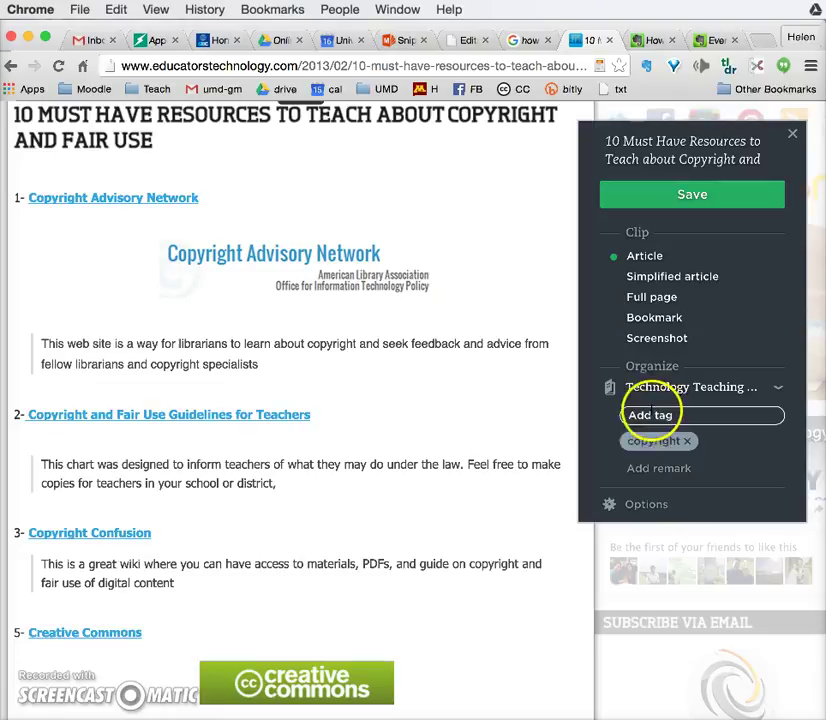
text(fair)
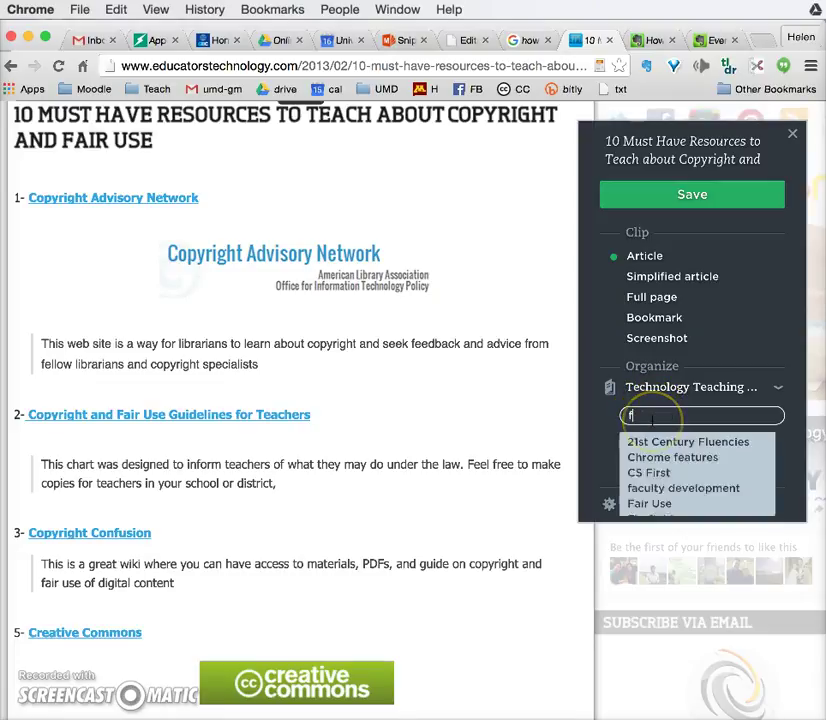
click(660, 442)
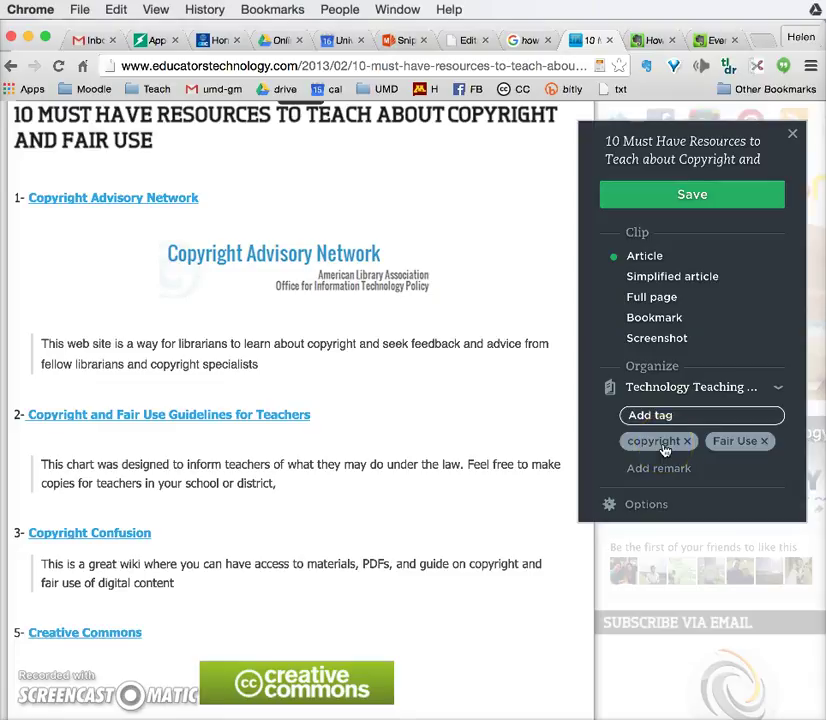
text(creat)
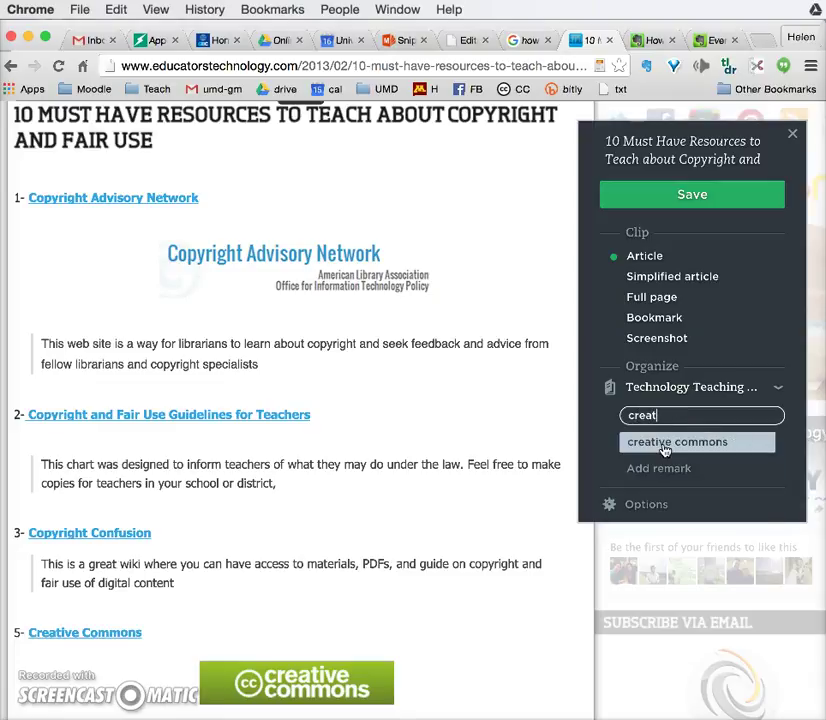
click(665, 446)
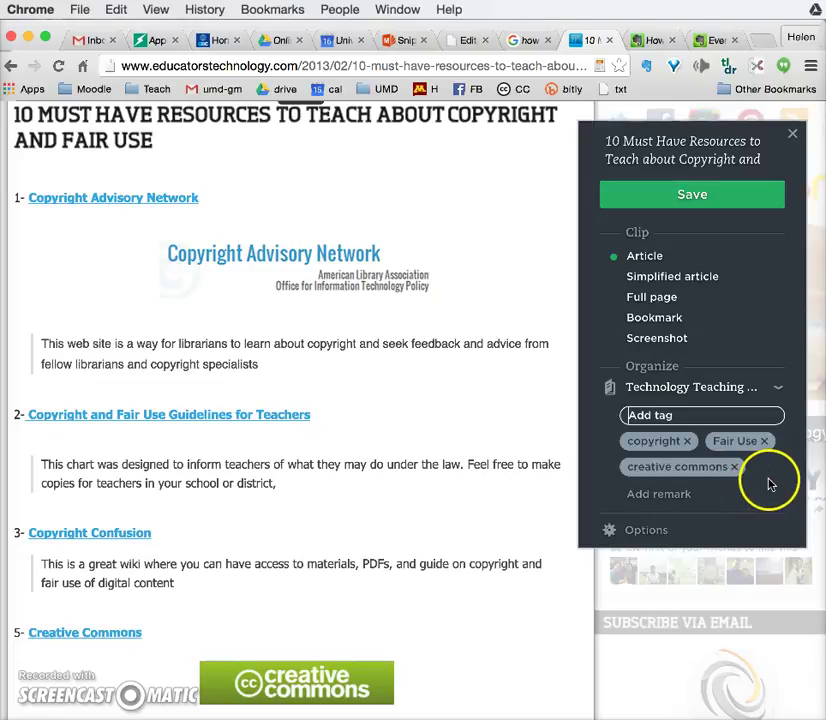
- Save the clip, dismiss the 'Clipped to' confirmation, and switch to the Web Clipper guide tab
click(684, 195)
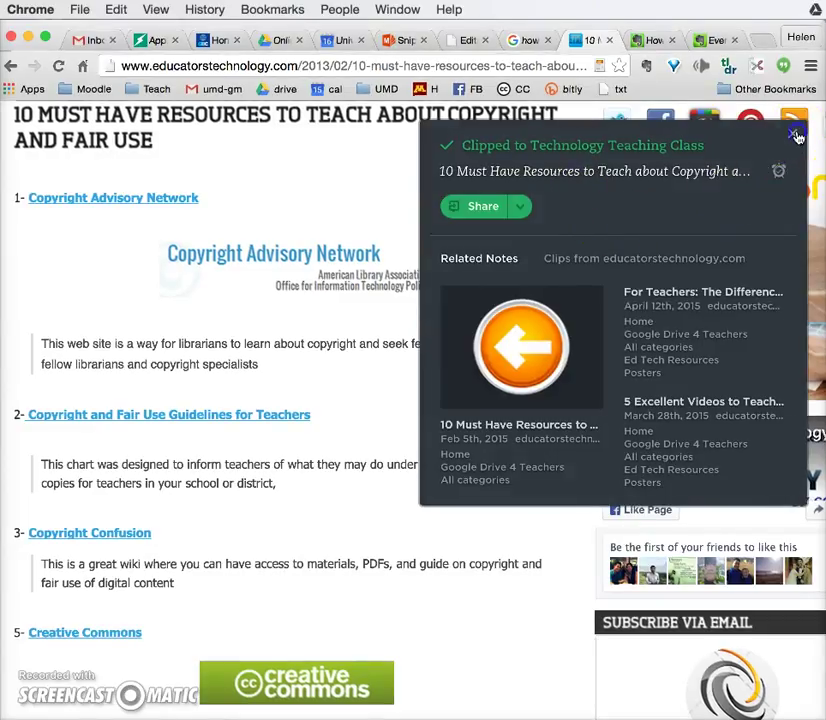
click(793, 134)
click(650, 40)
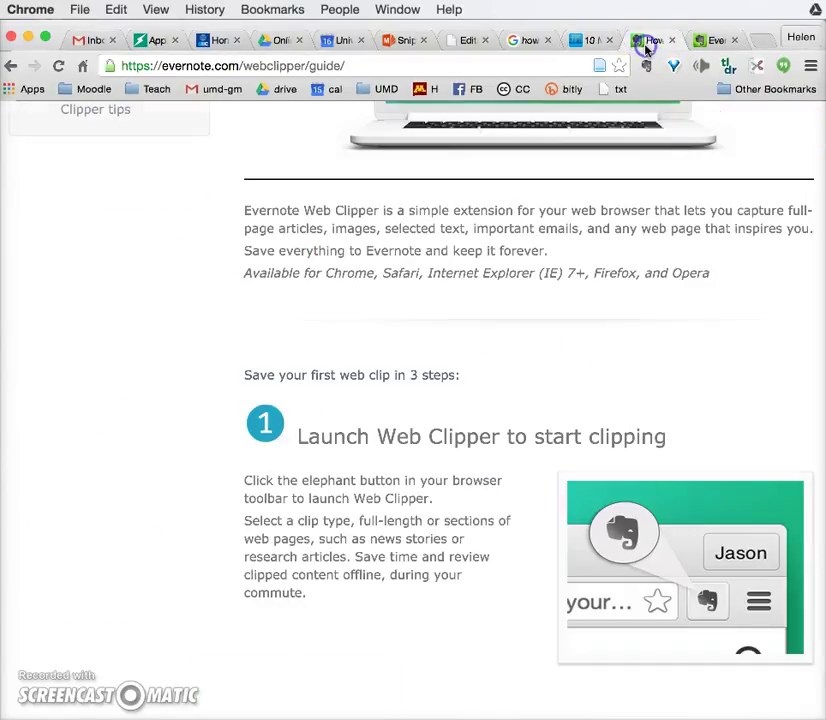
- Reload the Evernote tab and scroll through the new copyright article note
click(707, 40)
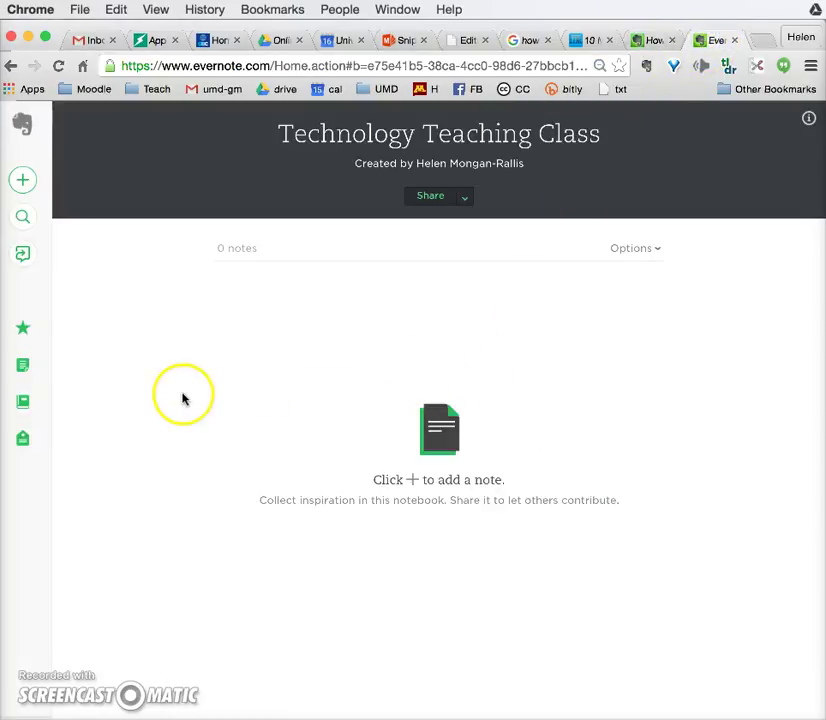
click(59, 67)
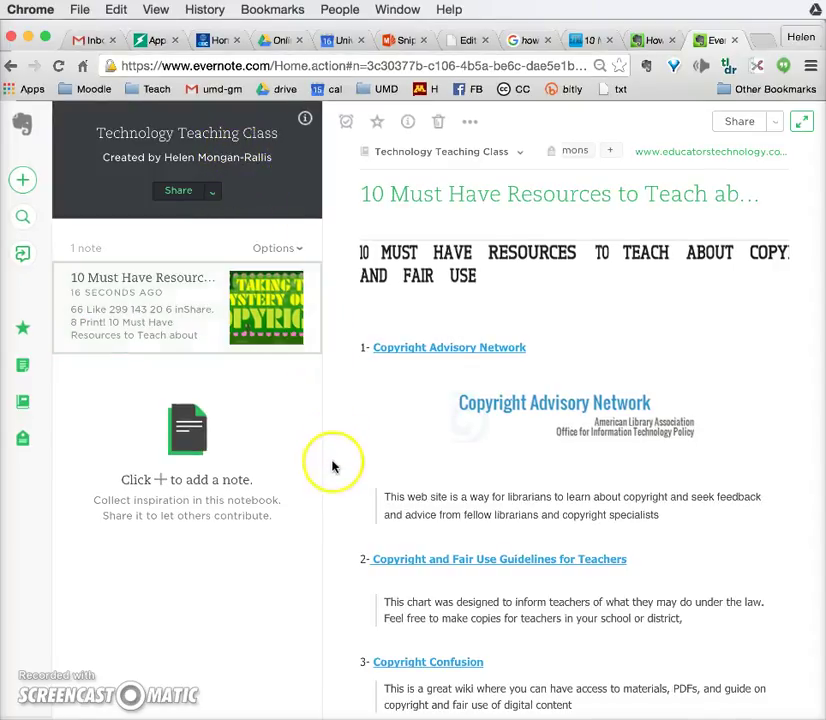
click(379, 479)
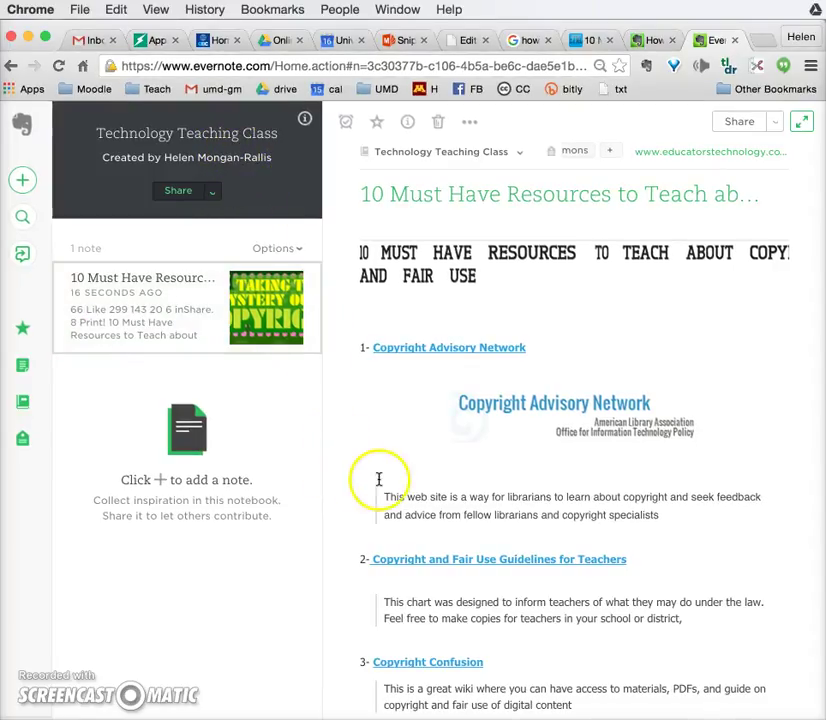
scroll(423, 478, down, 15)
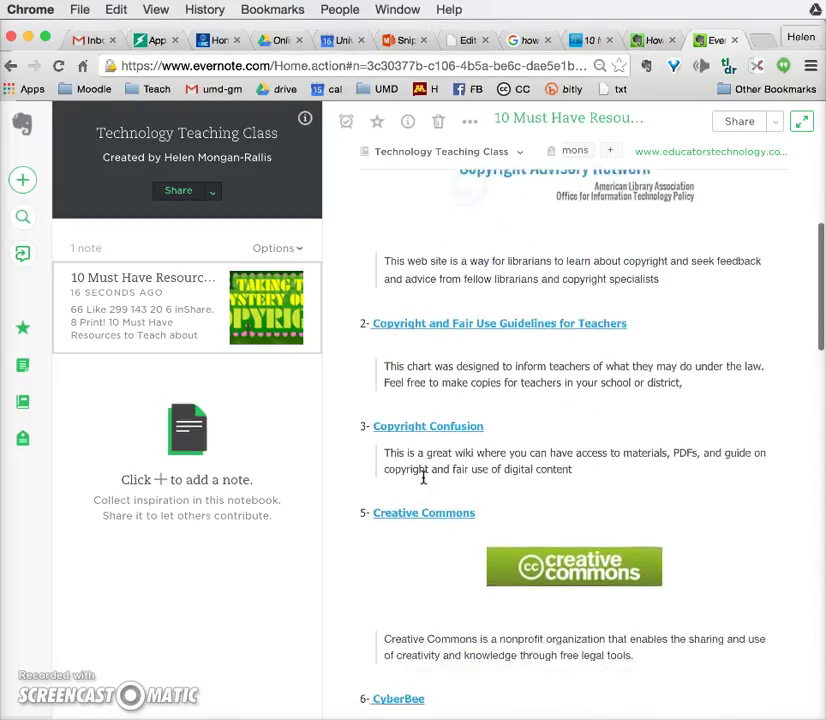
scroll(423, 478, down, 3)
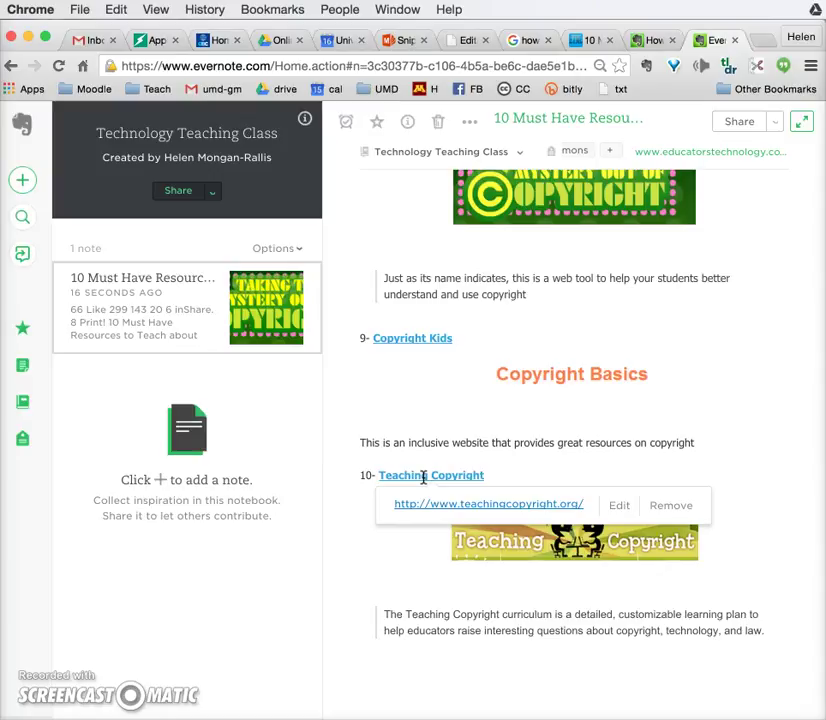
scroll(409, 192, up, 5)
scroll(407, 199, up, 5)
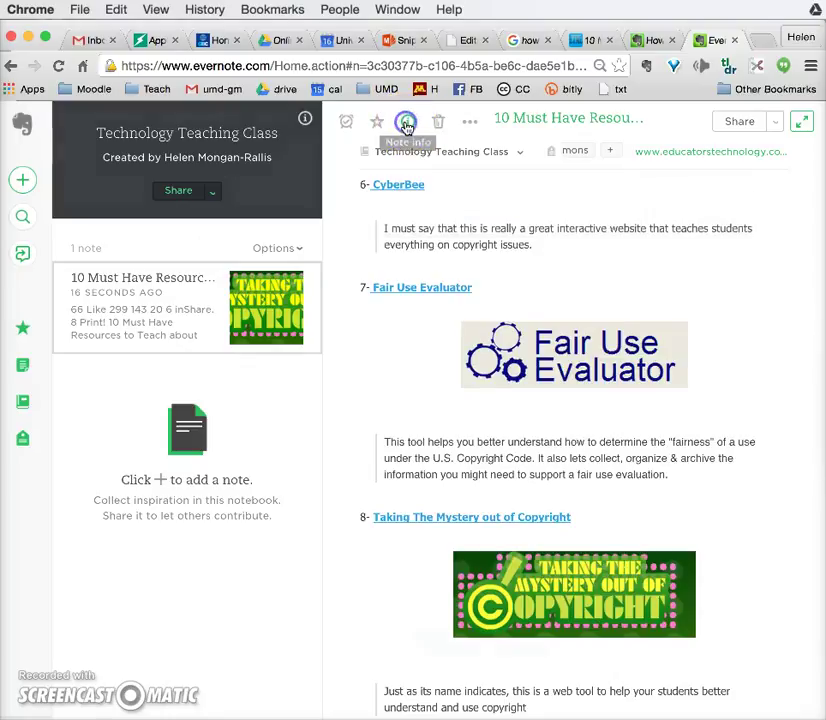
- Copy the note's source URL from its note info, then open a new browser tab
click(406, 124)
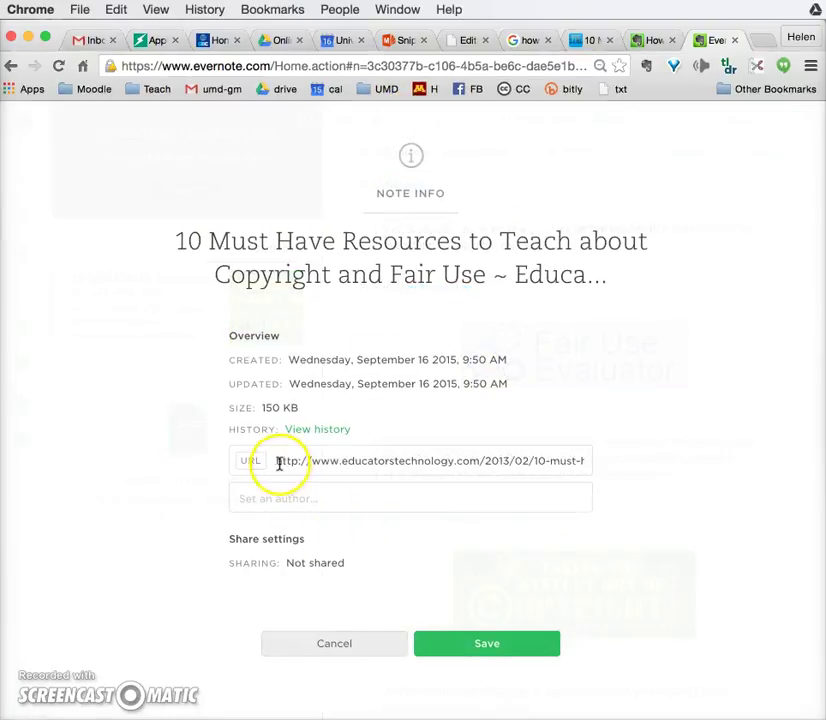
drag(278, 461, 602, 474)
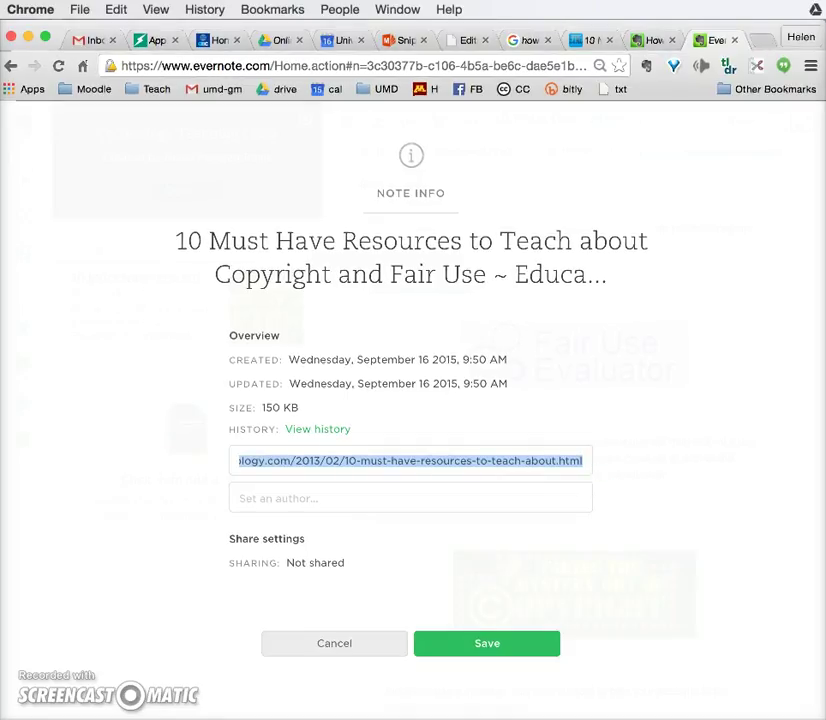
click(116, 9)
click(128, 91)
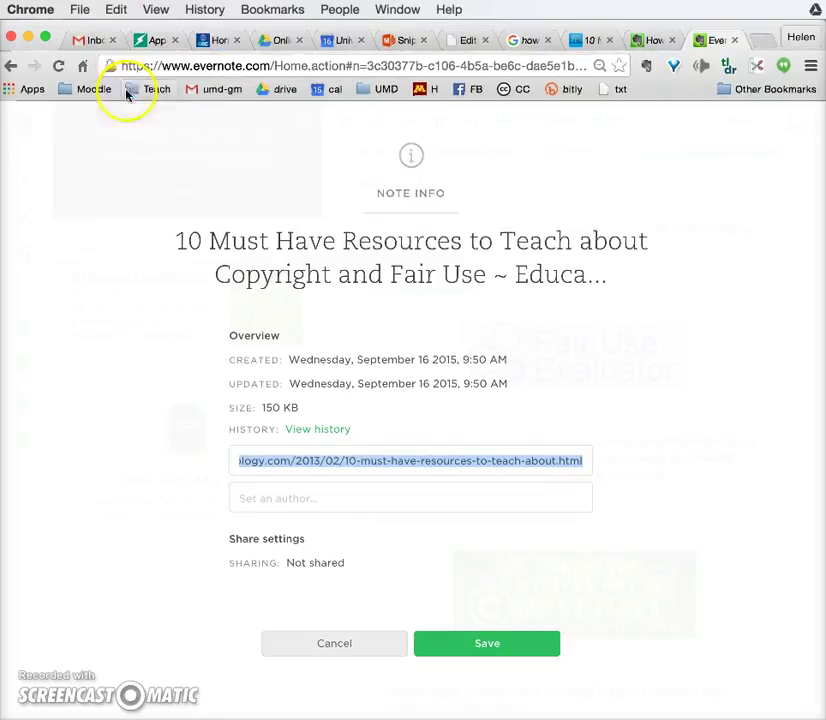
click(762, 40)
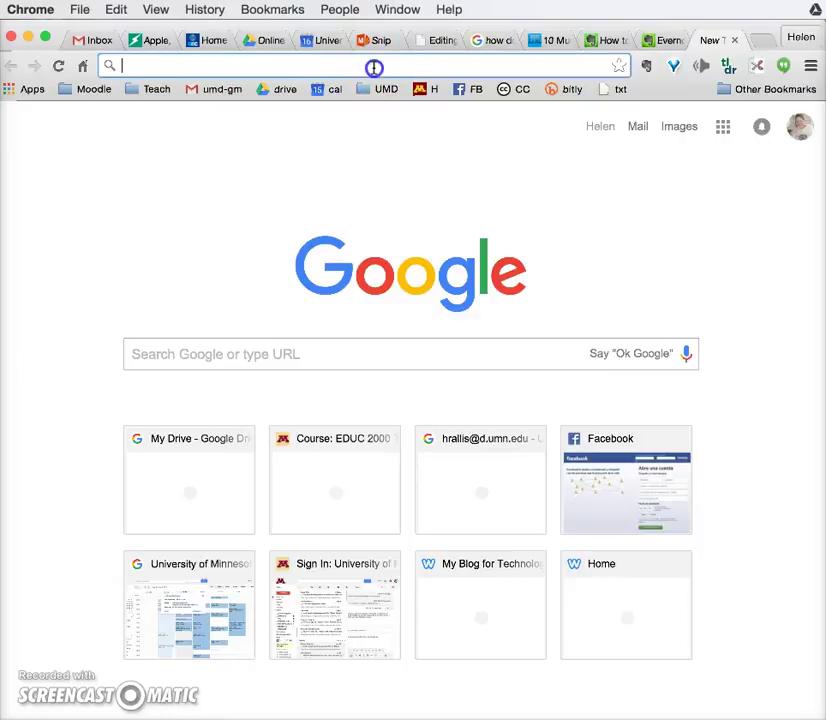
- Load the copied source URL in the new tab, then return to the Evernote tab
key(super+v)
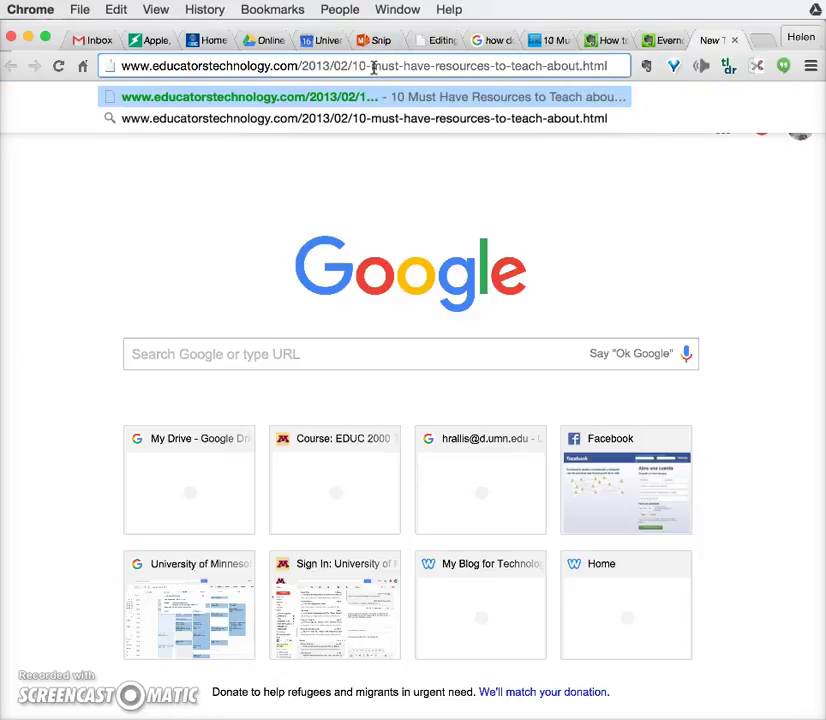
key(Return)
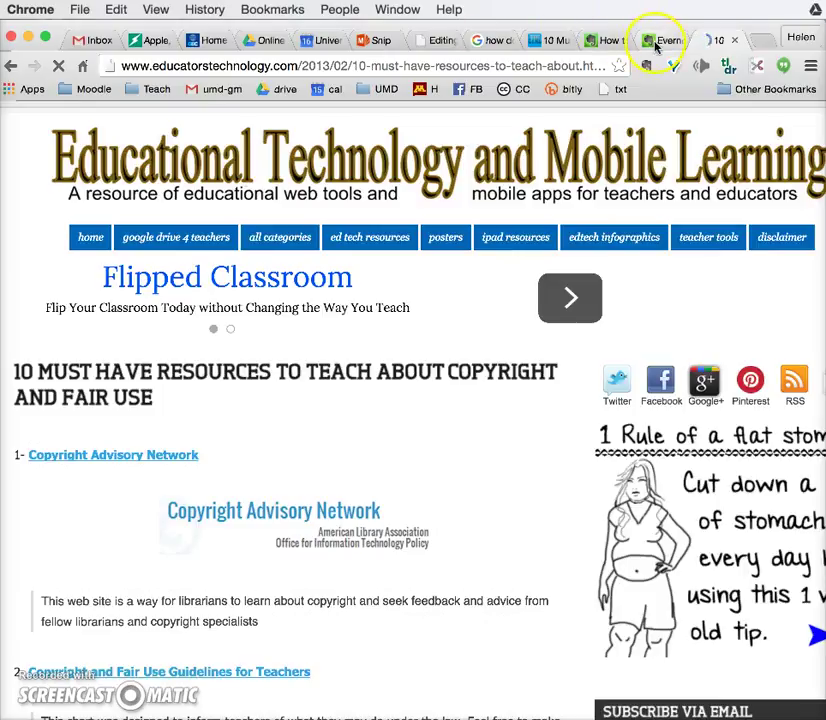
click(656, 42)
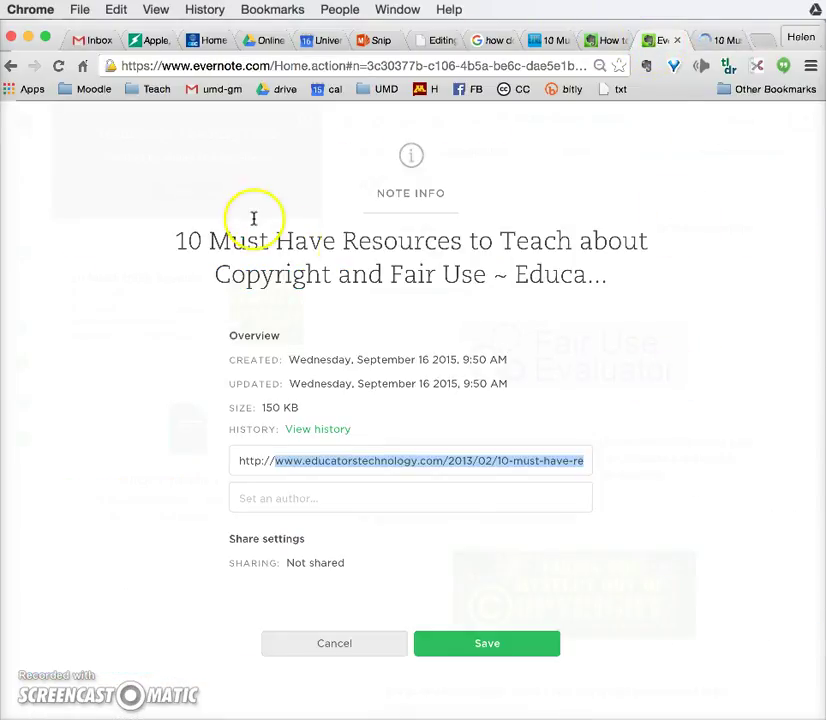
- Dismiss the Note Info details to show the clipped copyright article note in Technology Teaching Class
click(9, 66)
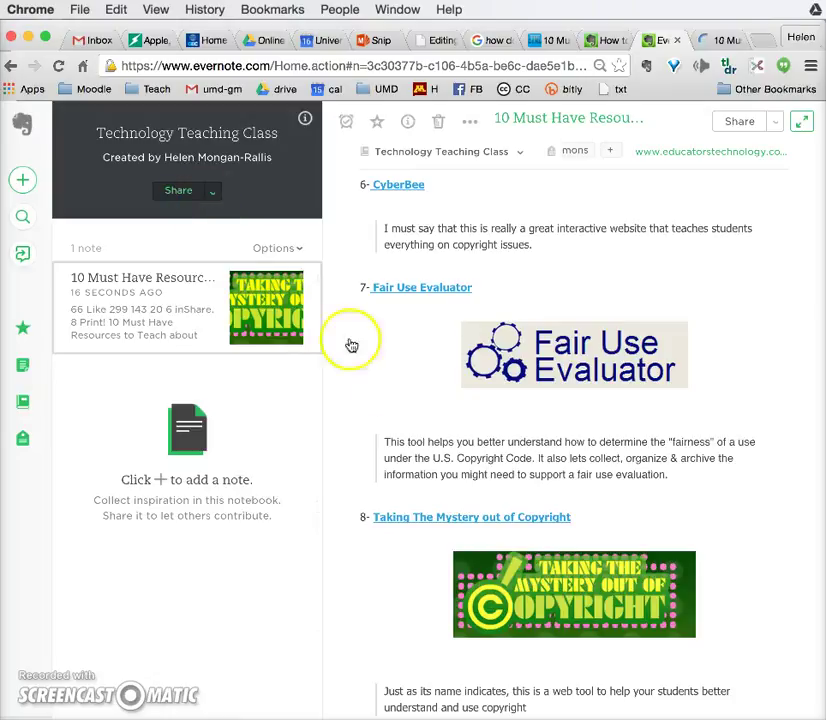